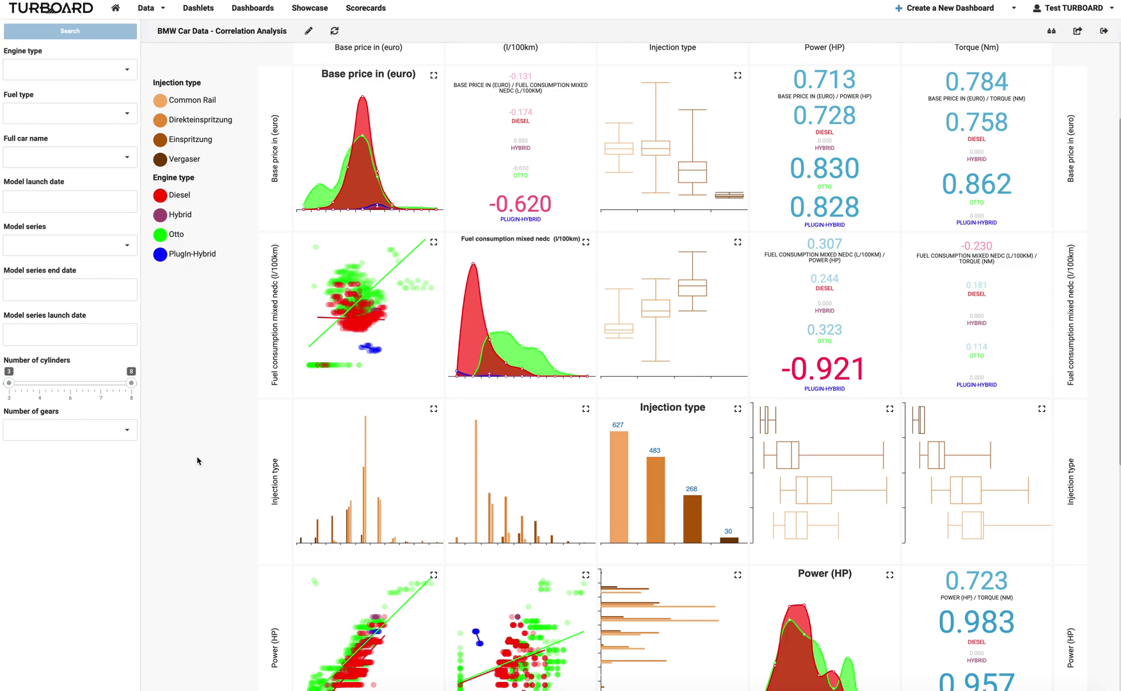
- Open the Data discovery matrix dialog for the BMW Car Data view
scroll(392, 321, down, 1)
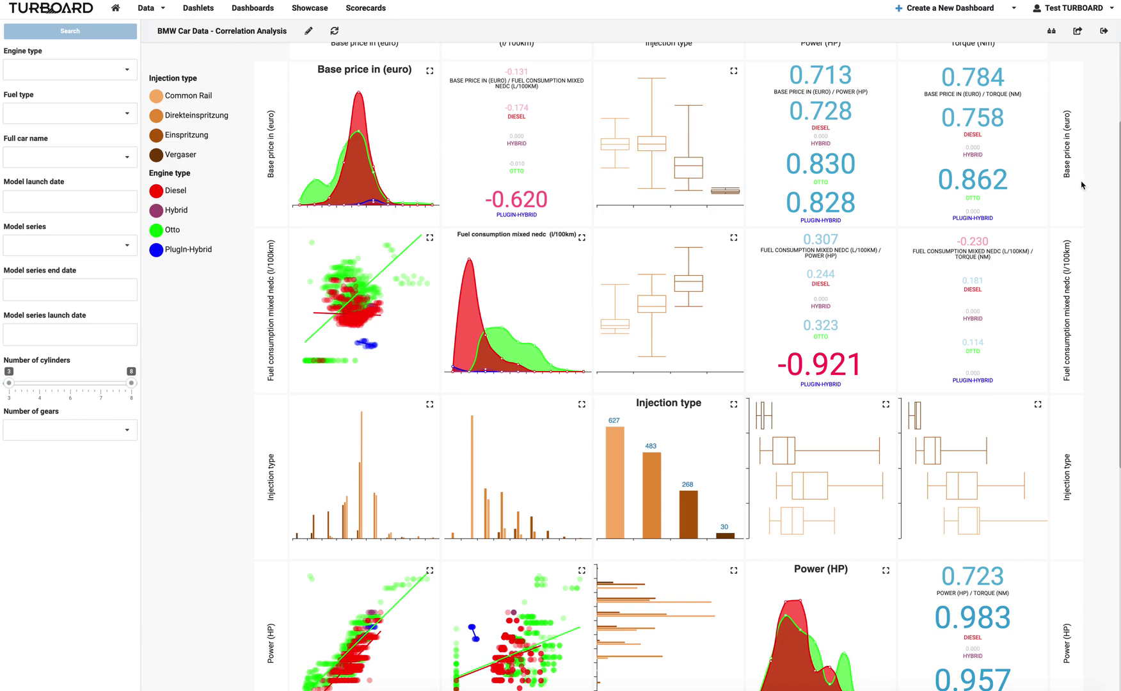
scroll(1078, 194, up, 1)
scroll(1079, 195, up, 1)
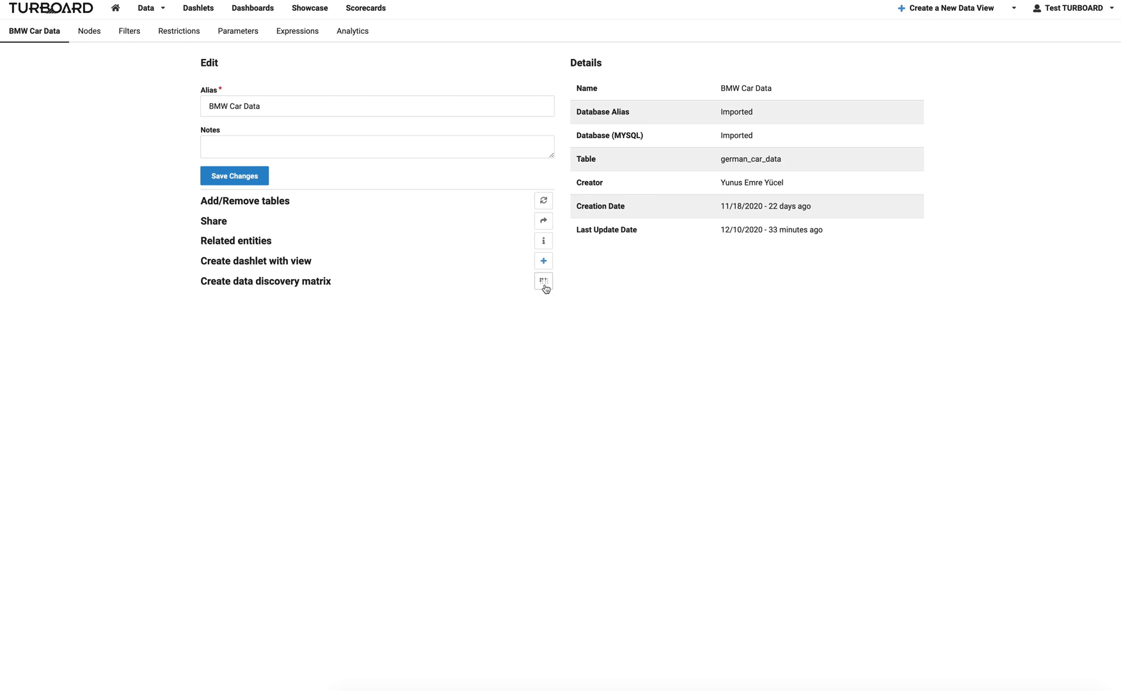
key(super+shift+4)
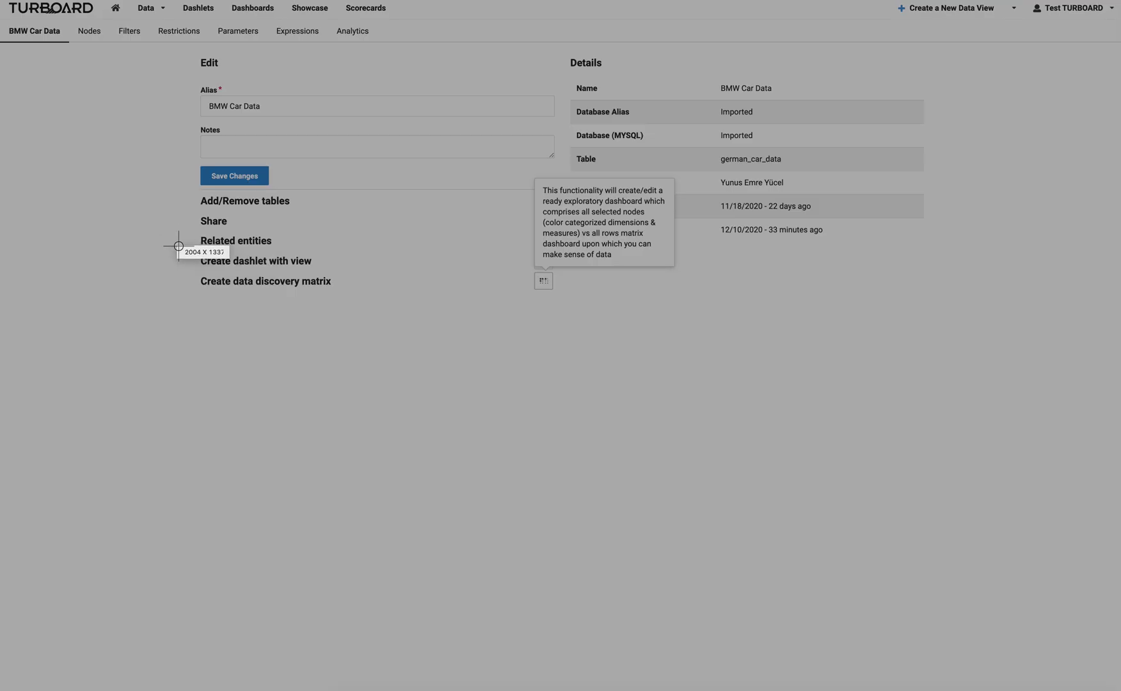
drag(171, 242, 617, 327)
click(532, 340)
drag(503, 291, 531, 281)
click(582, 339)
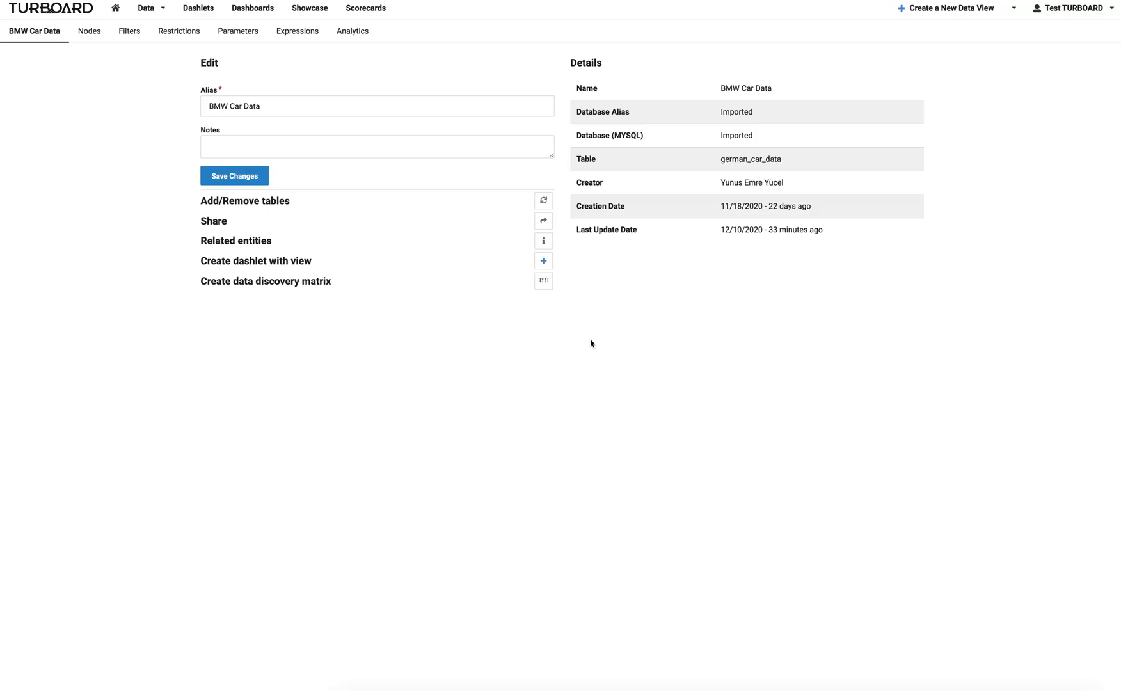
click(543, 282)
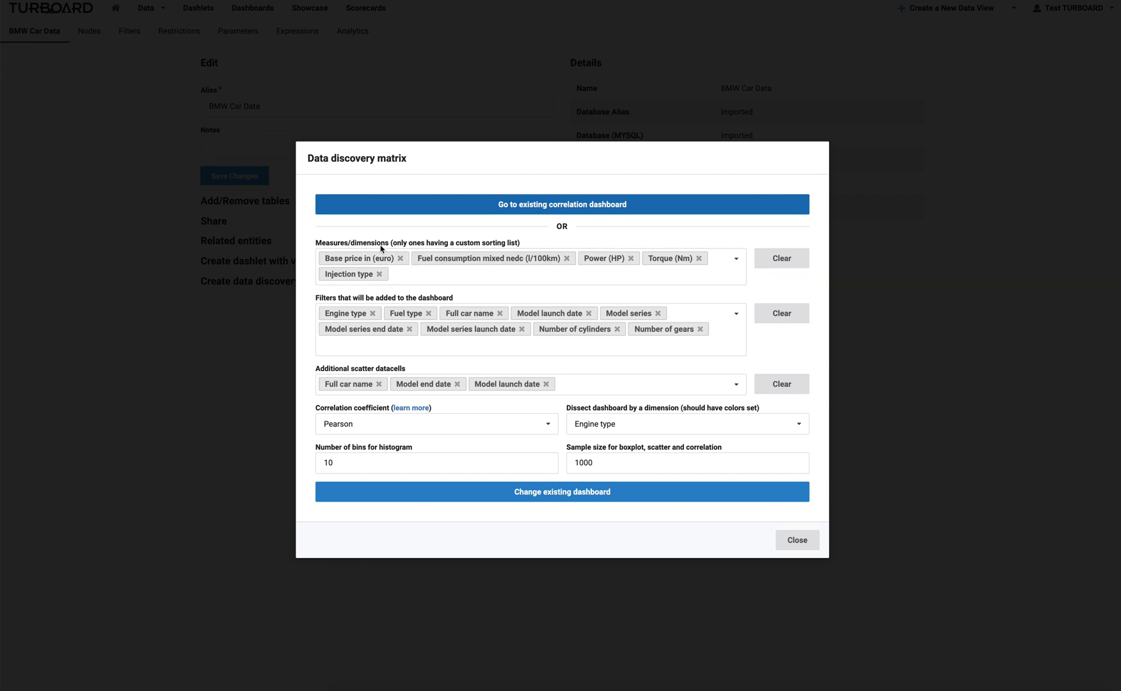
click(412, 275)
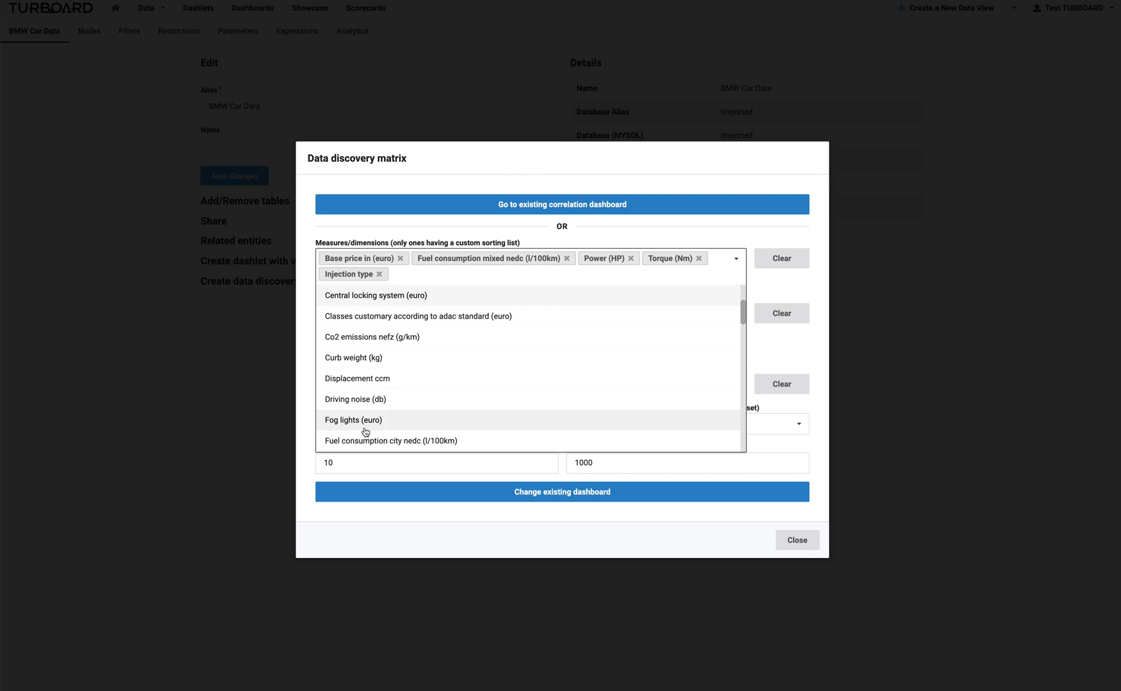
click(456, 222)
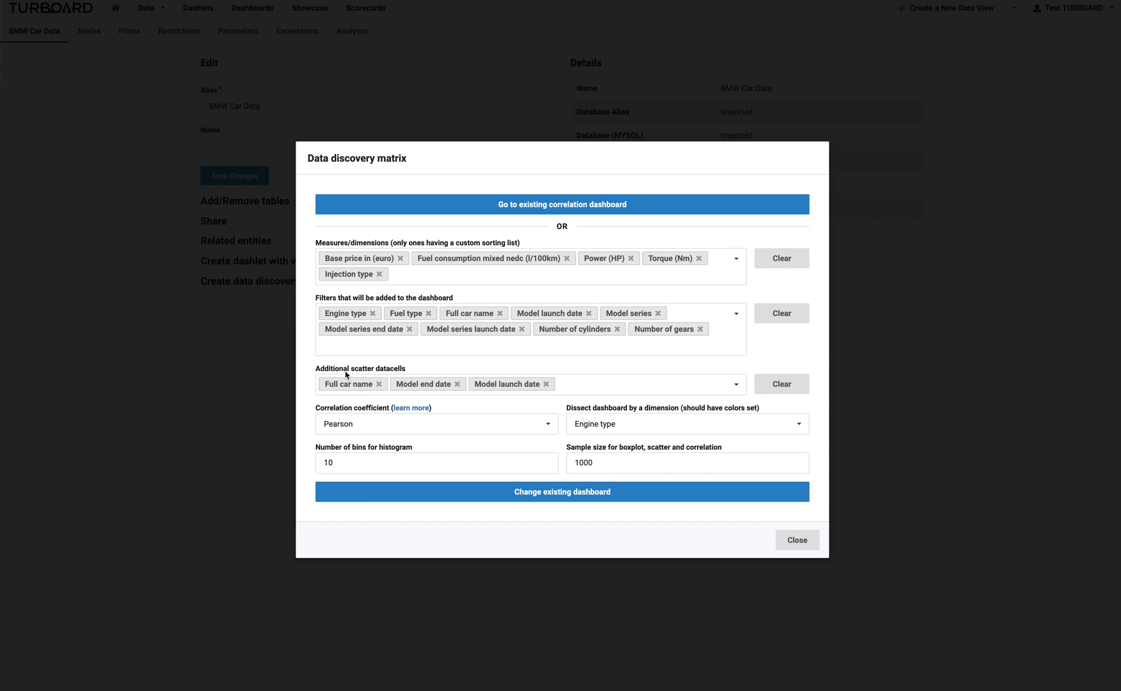
- Keep Pearson selected as the correlation coefficient
click(350, 423)
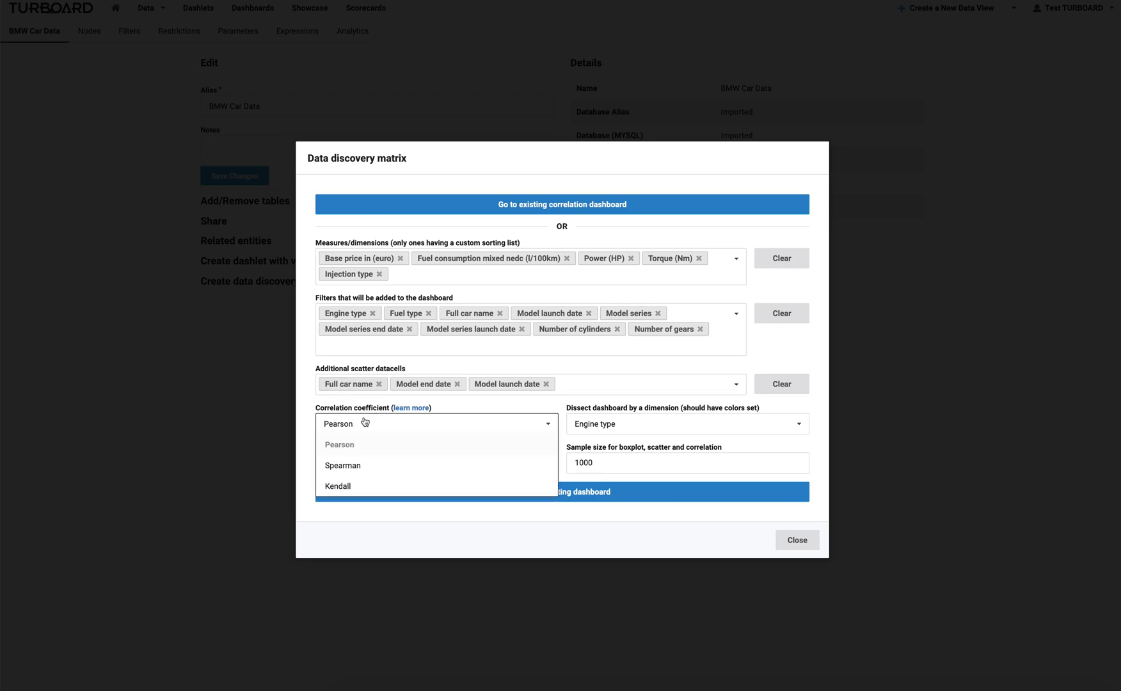
click(445, 412)
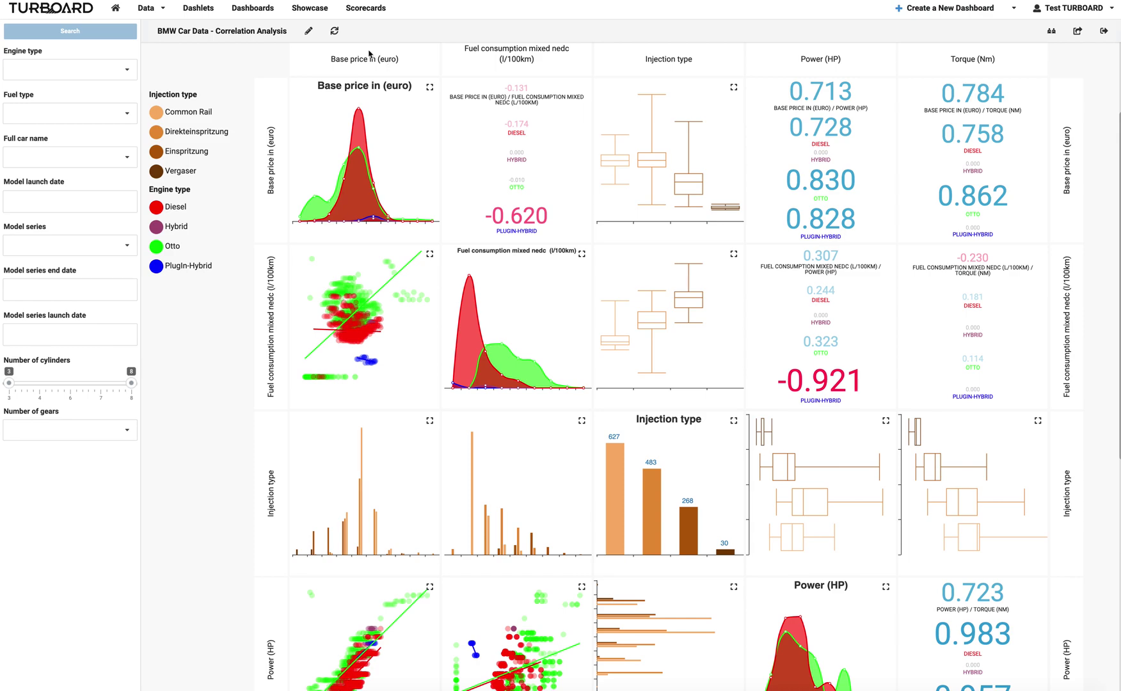
mouse_move(365, 299)
mouse_move(313, 196)
mouse_move(378, 210)
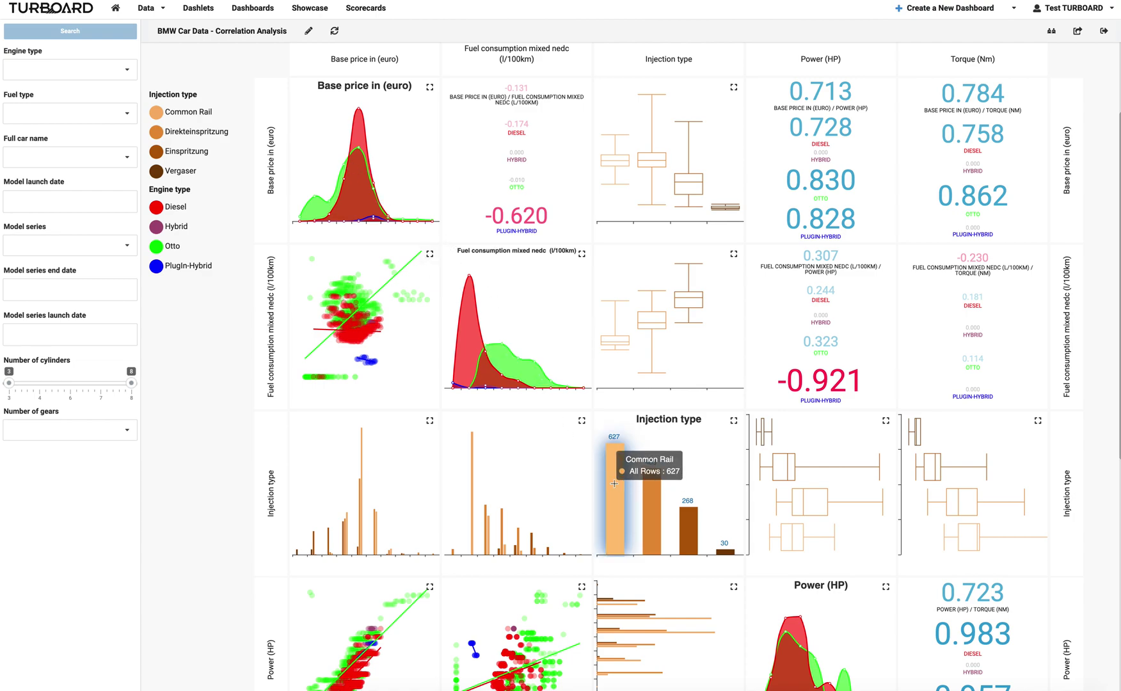
mouse_move(662, 503)
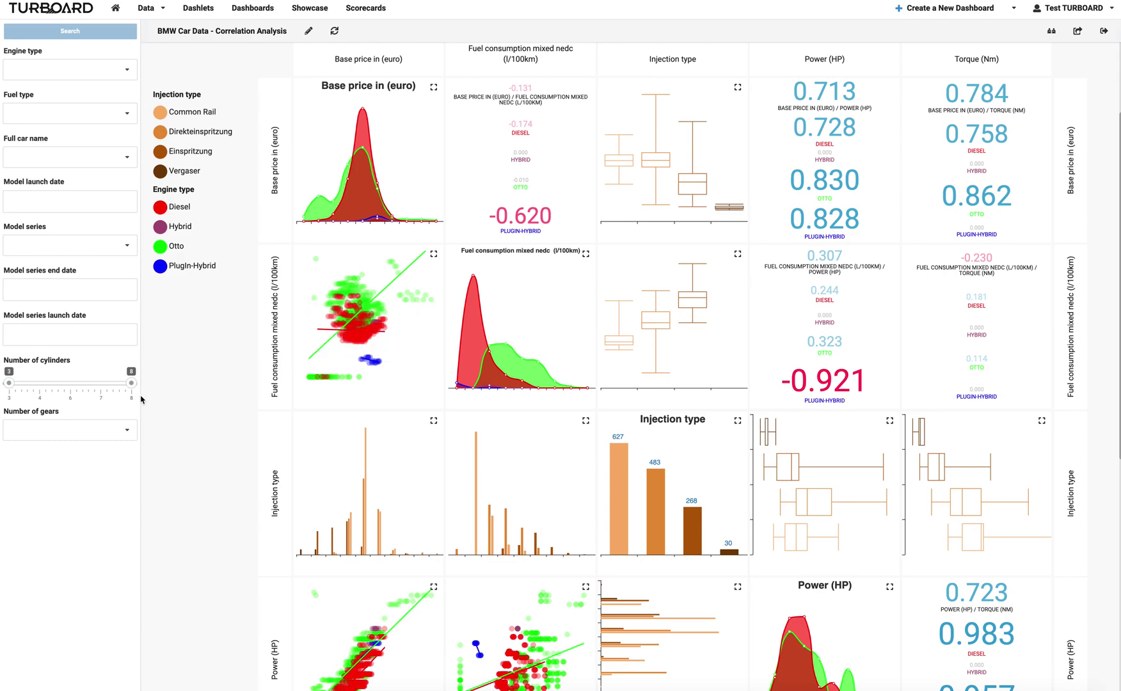
- Set the model series launch range to 01/01/2018–12/10/2020 and rerun the dashboard
click(46, 338)
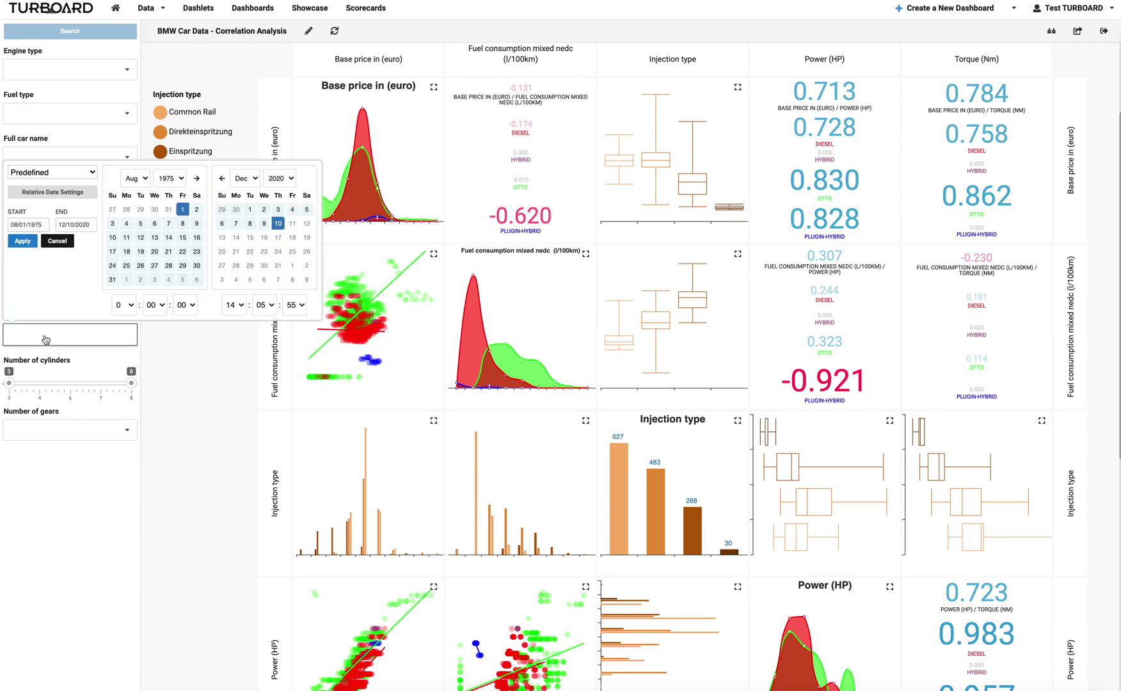
click(170, 178)
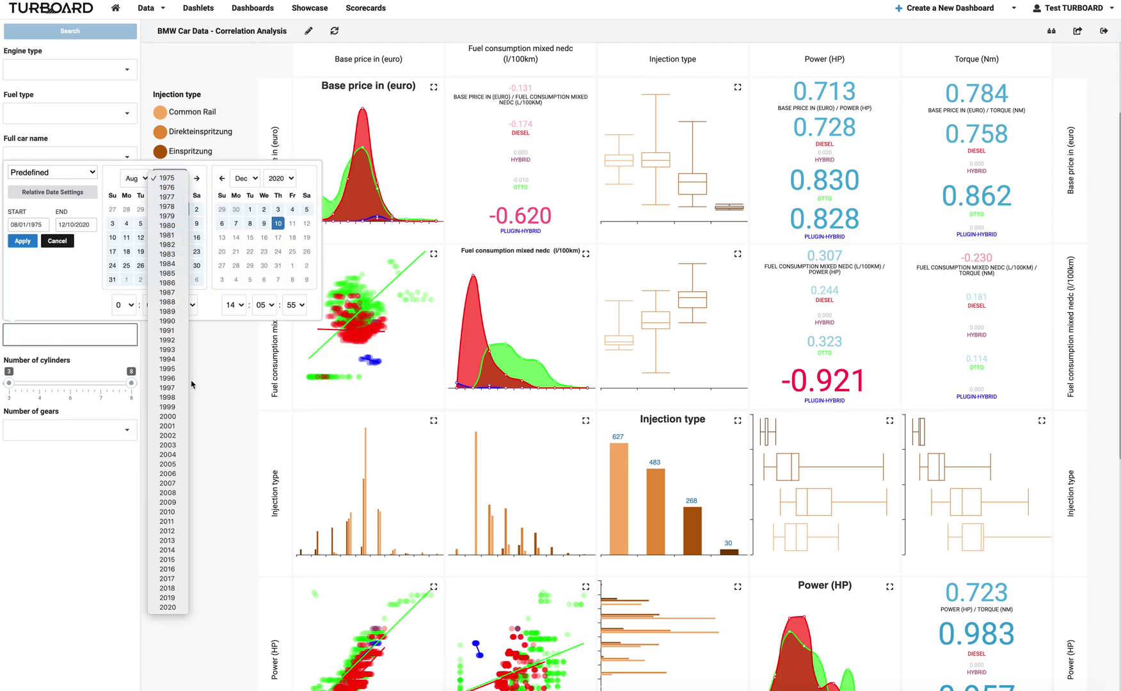
click(167, 587)
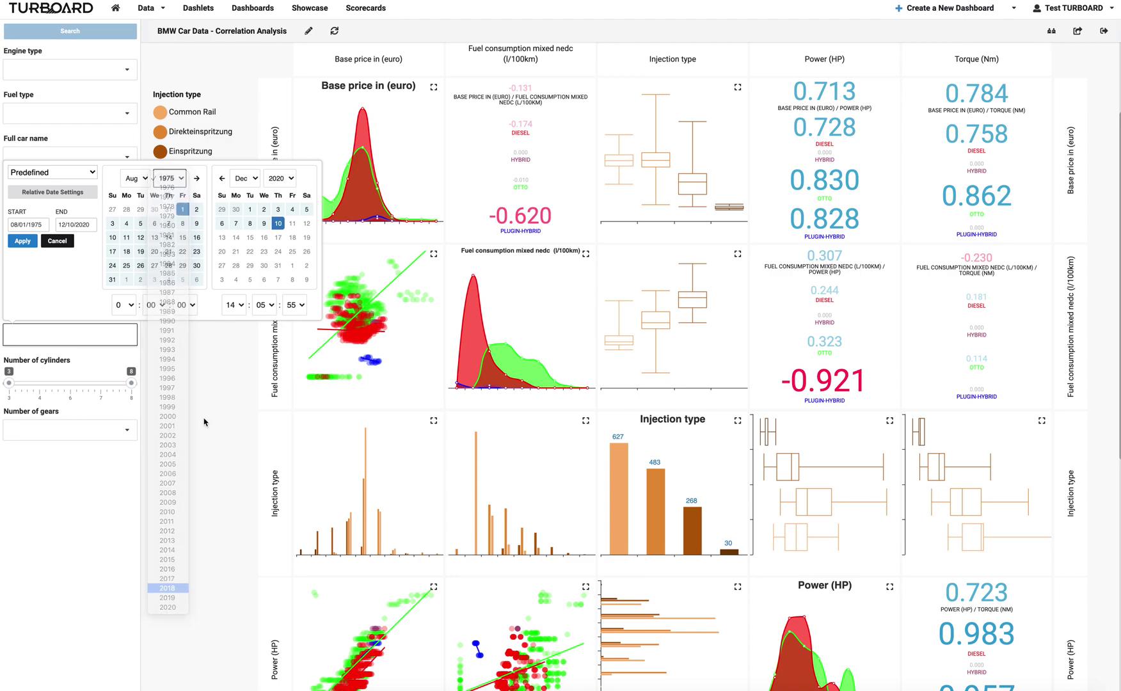
click(134, 177)
click(131, 111)
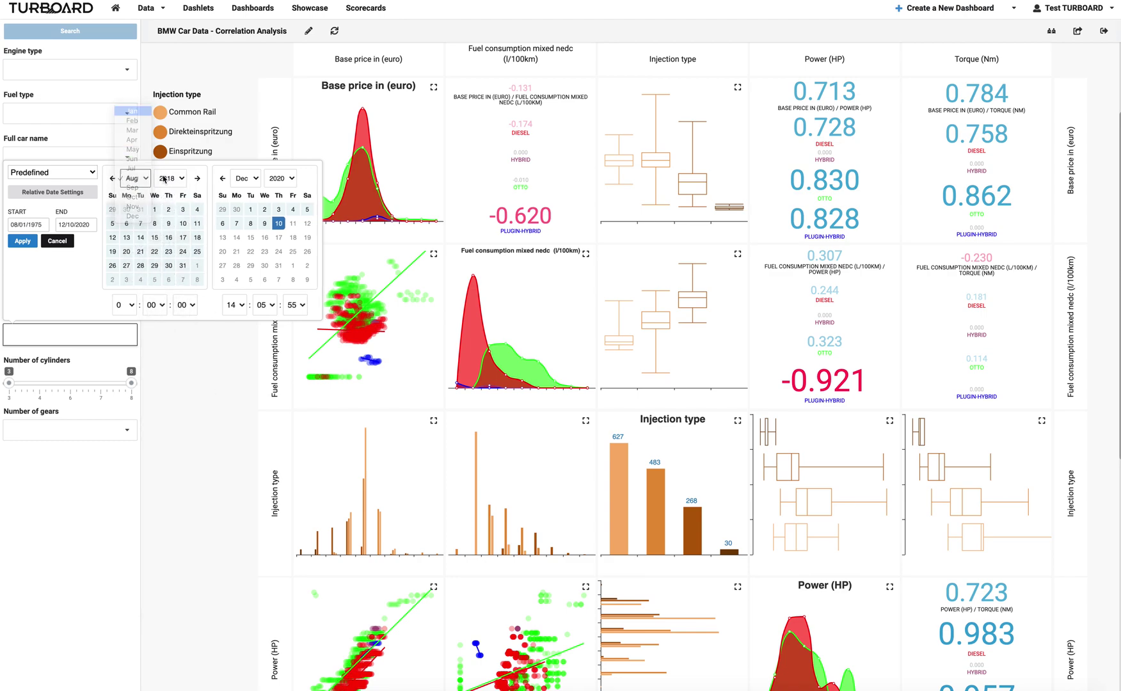
click(126, 209)
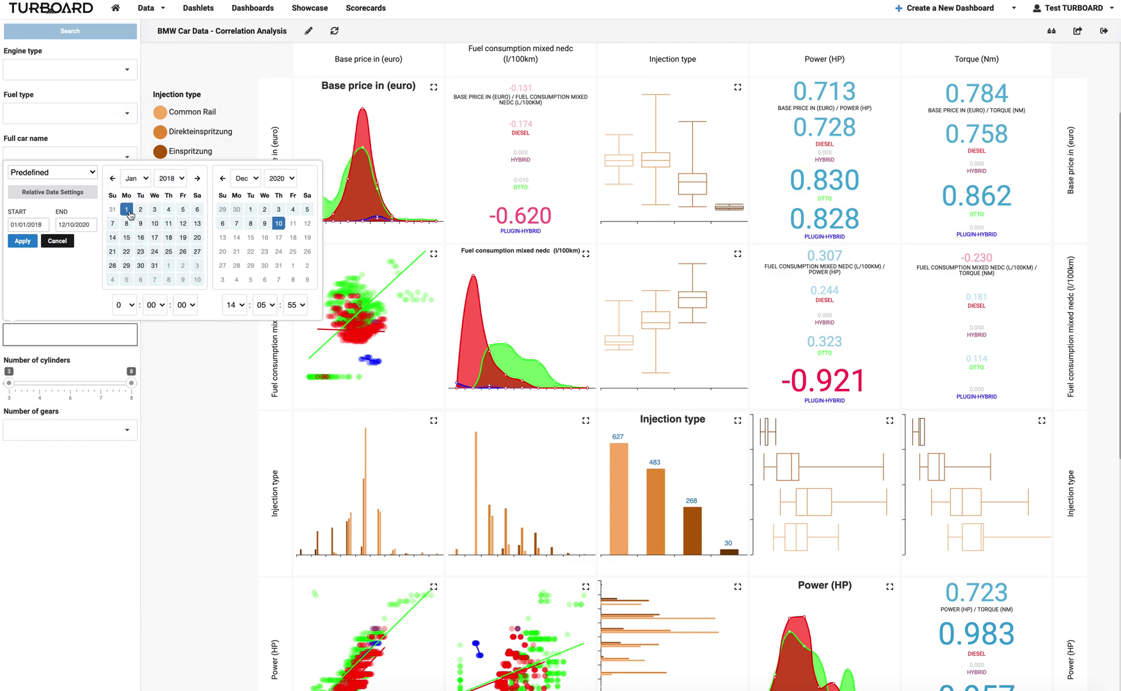
click(24, 241)
click(54, 35)
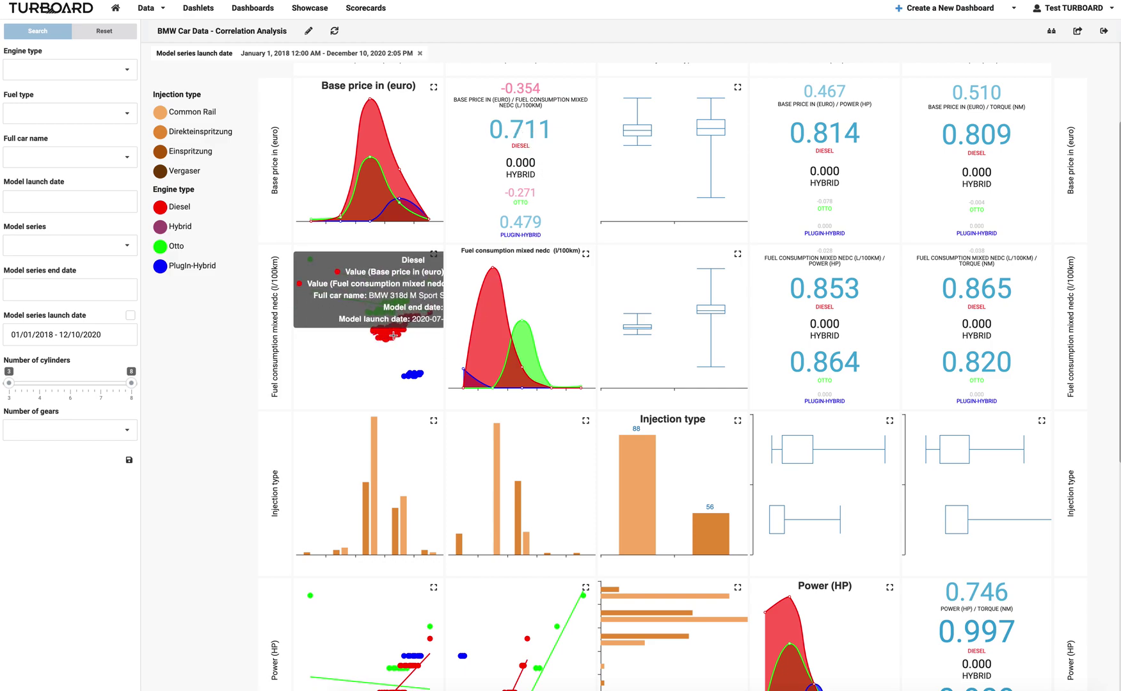
mouse_move(388, 335)
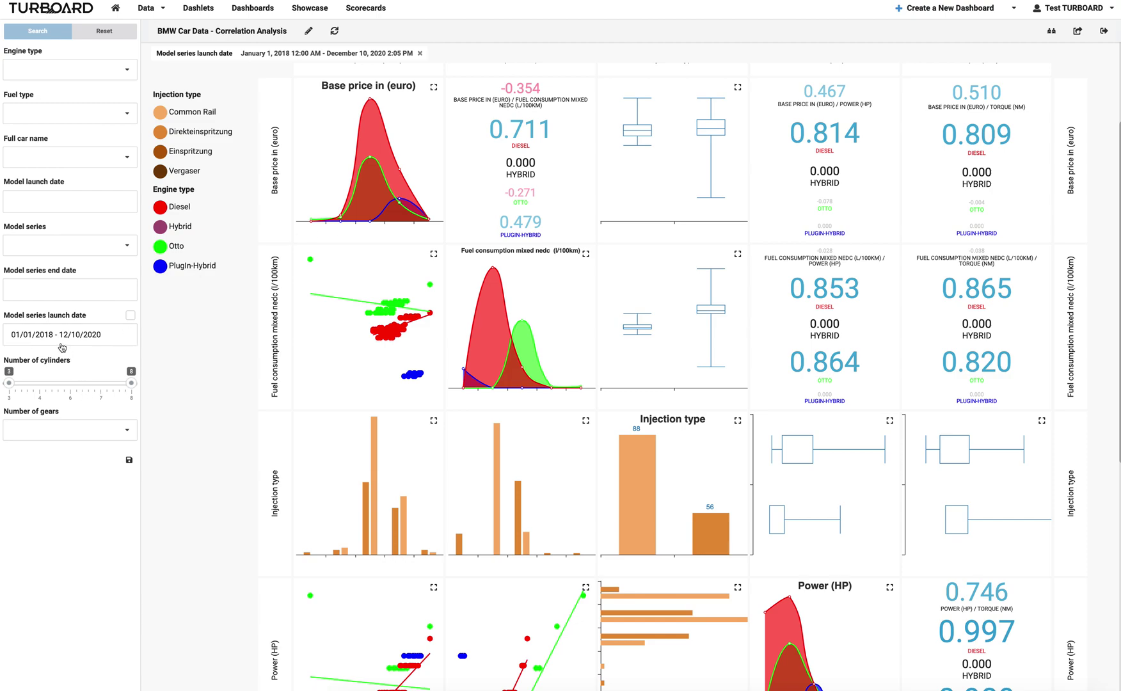
click(420, 53)
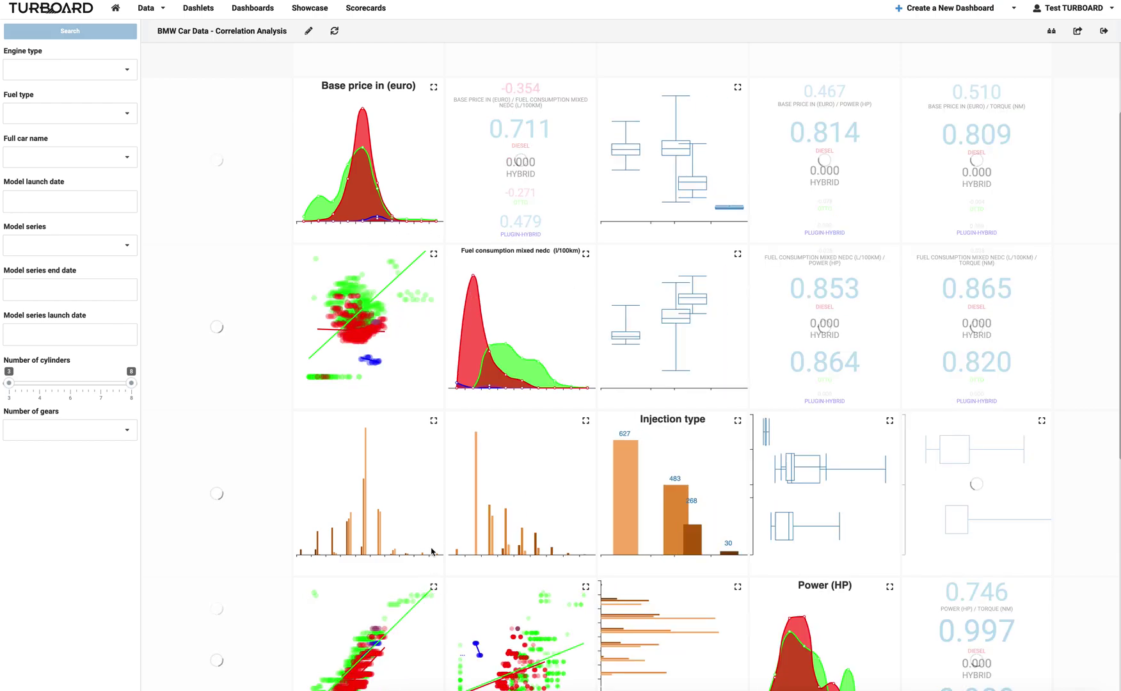
- Expand the Power (HP) versus base price scatter dashlet to full view
scroll(433, 541, down, 1)
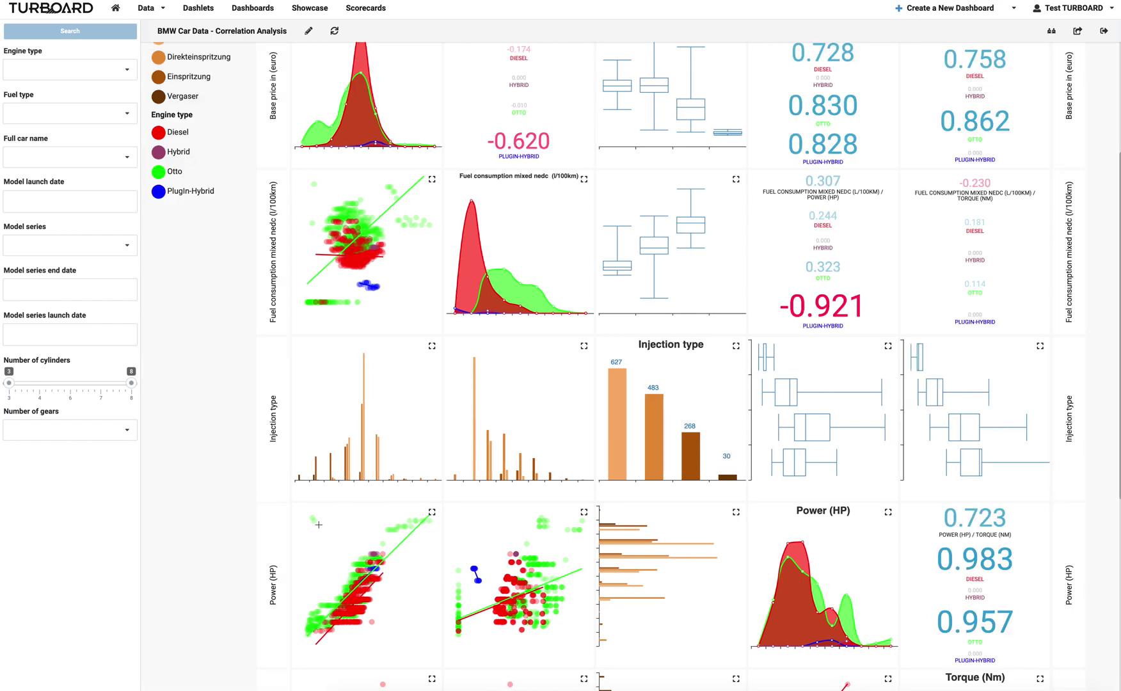
click(432, 511)
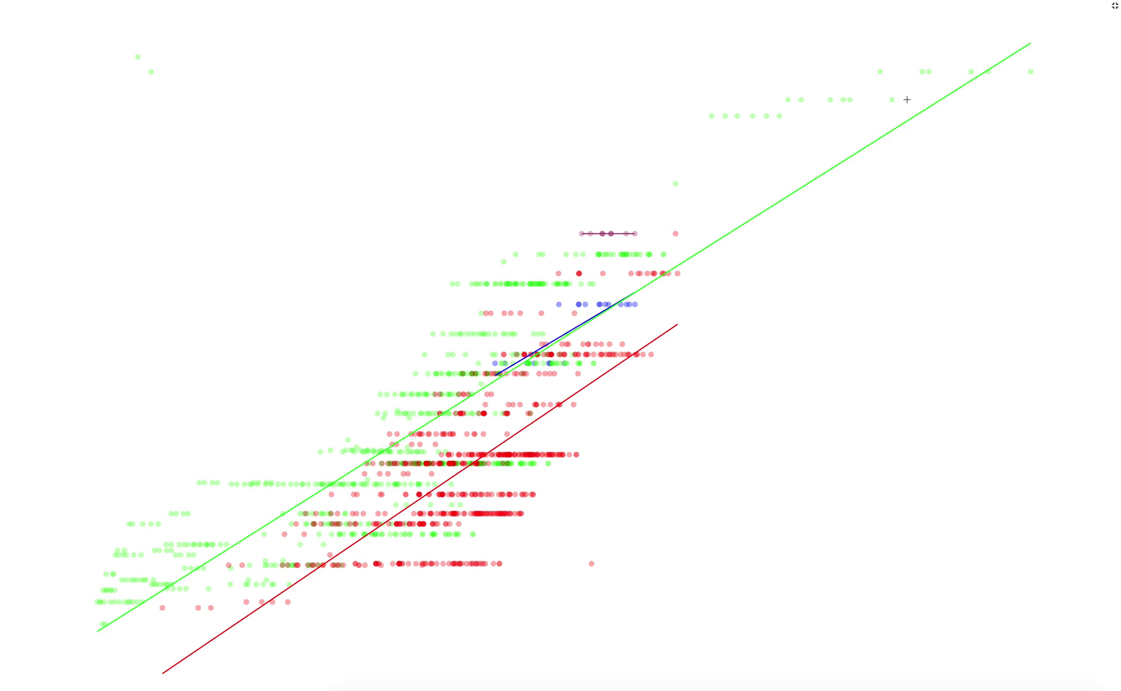
- Collapse the enlarged power versus base price scatter back to the correlation dashboard
mouse_move(891, 100)
mouse_move(134, 57)
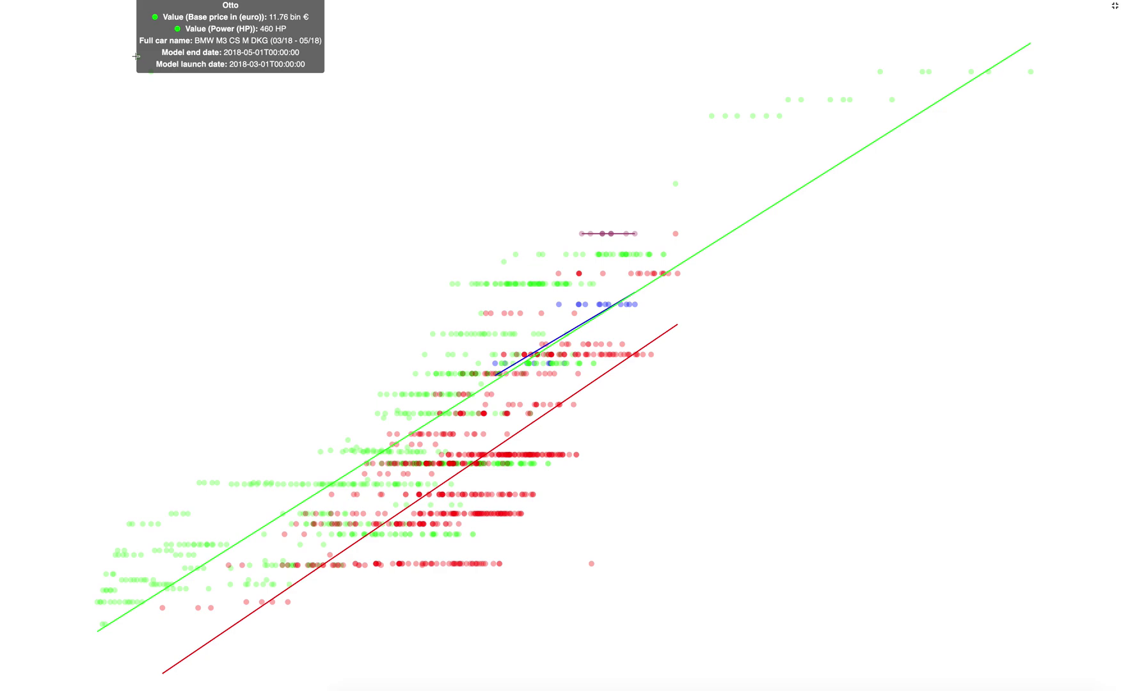
click(1114, 5)
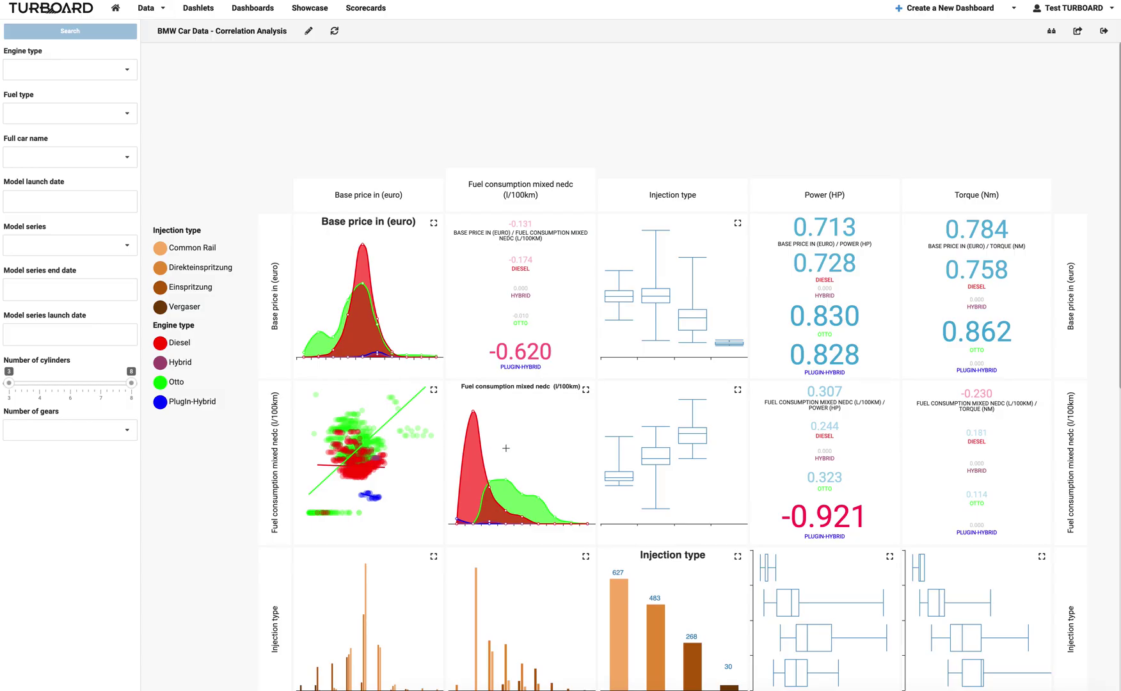
scroll(505, 448, down, 3)
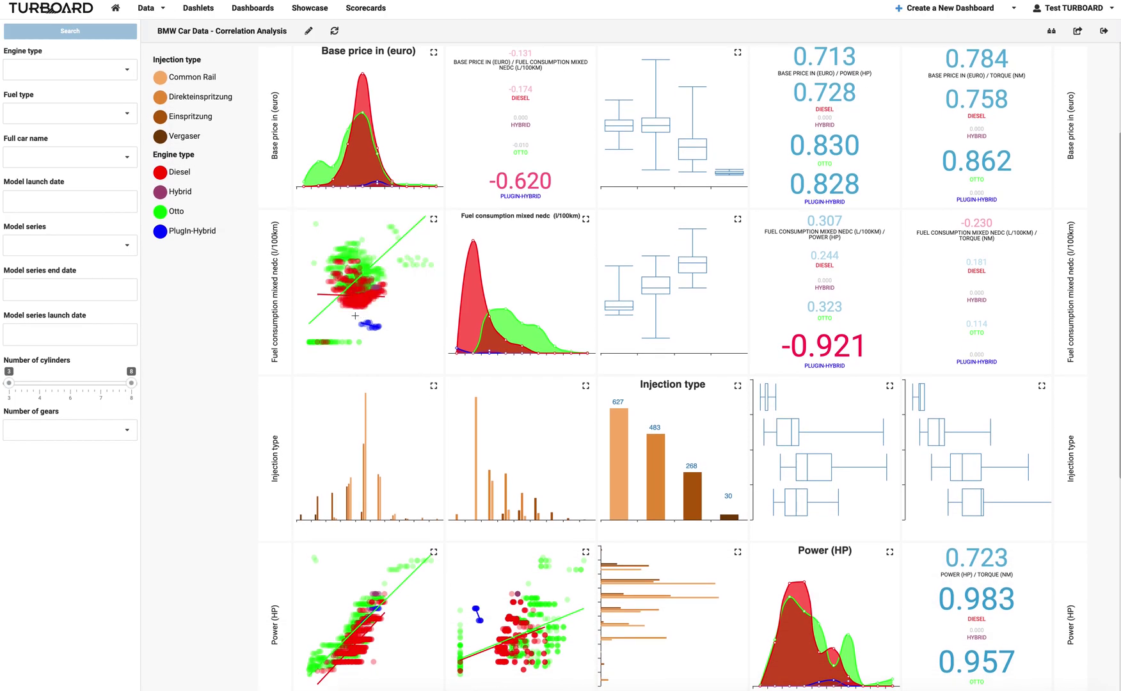
drag(356, 316, 385, 334)
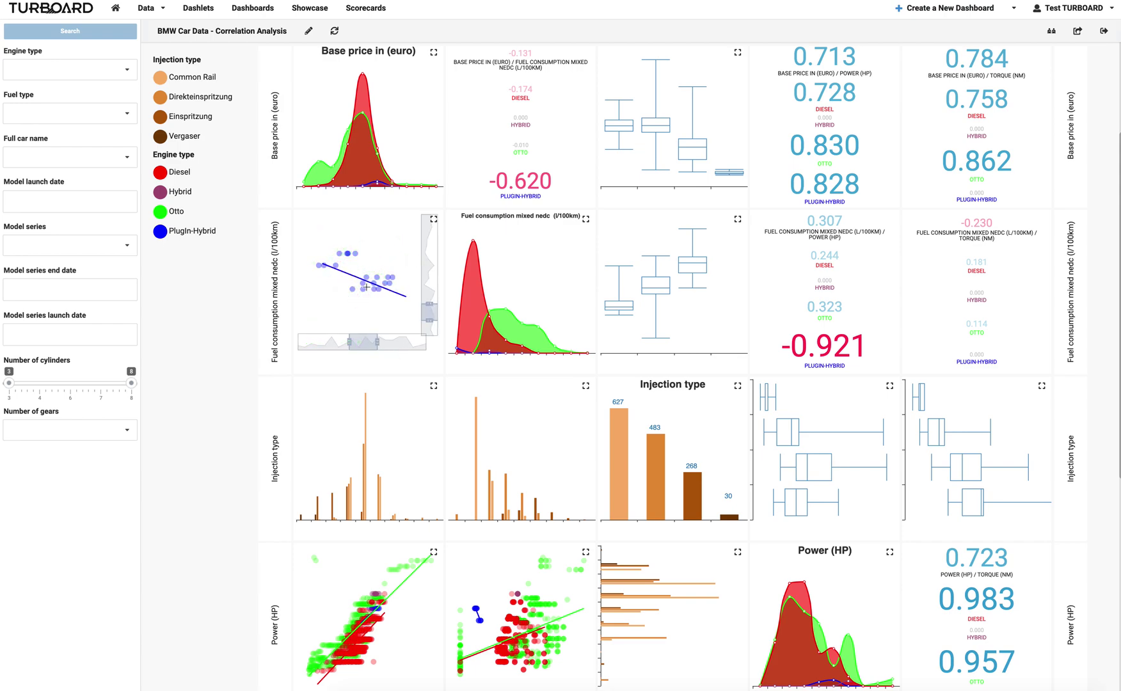
- Scroll up to inspect the fuel consumption versus base price scatter and box plot
mouse_move(339, 252)
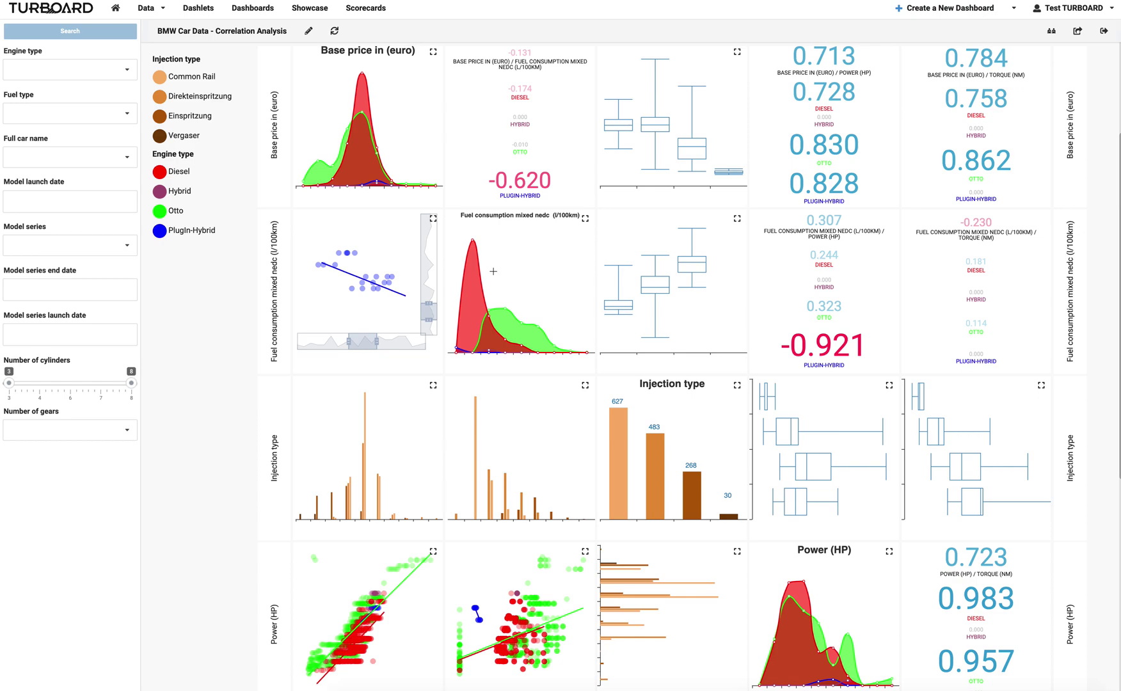
scroll(492, 271, up, 3)
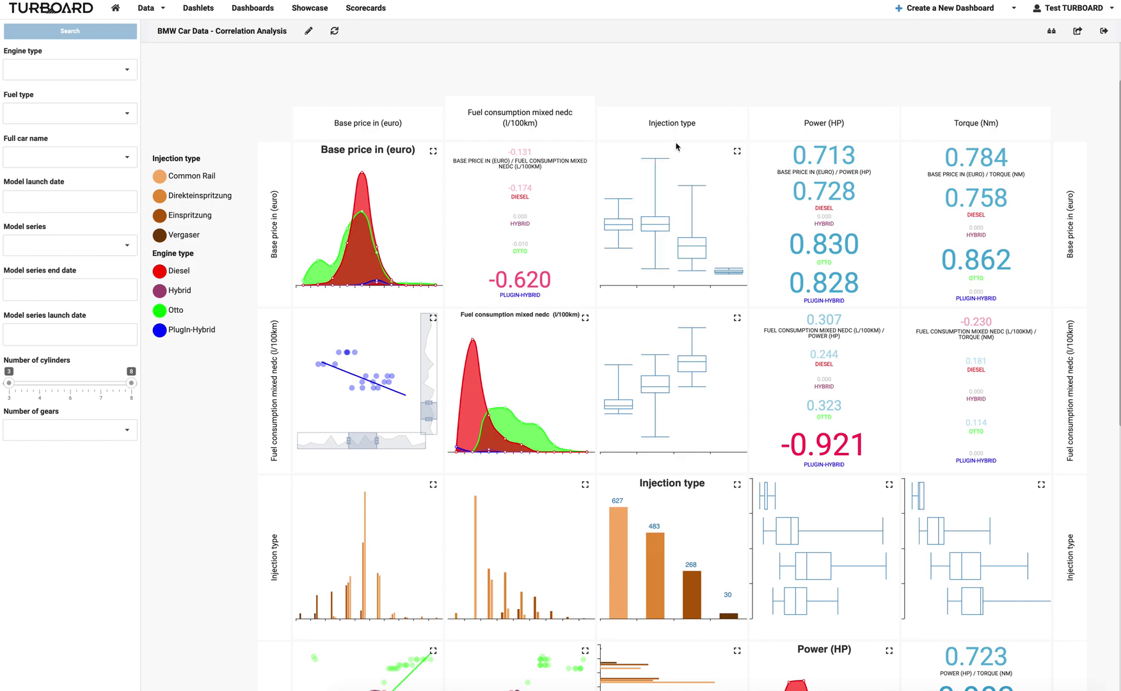
mouse_move(651, 226)
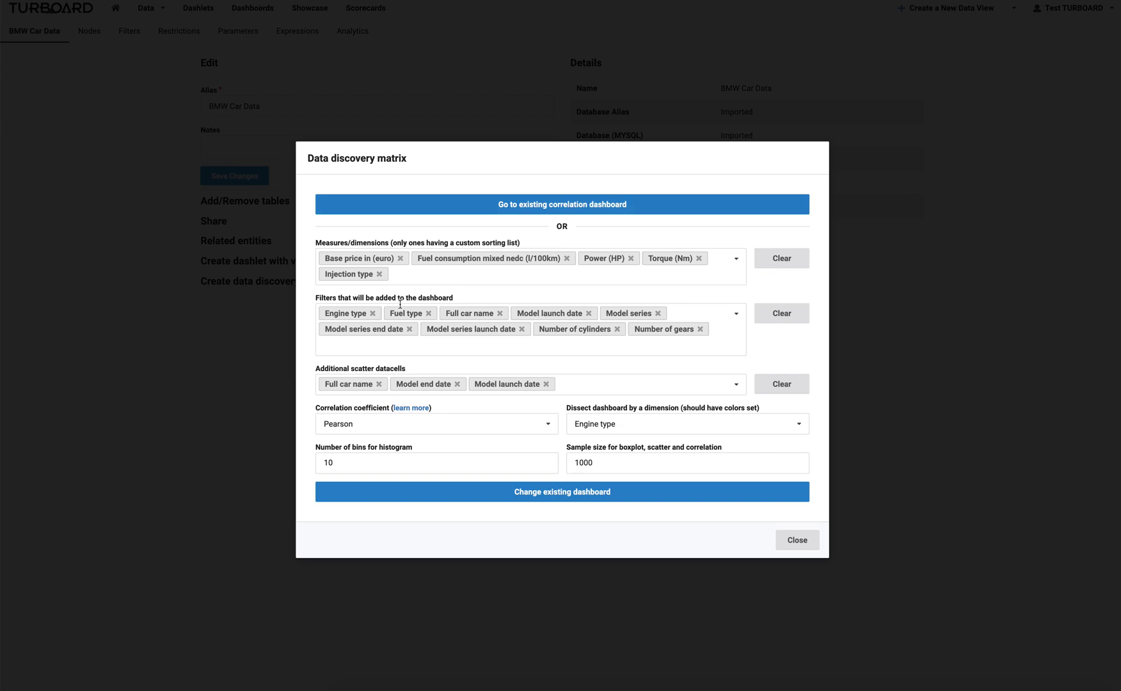
click(416, 426)
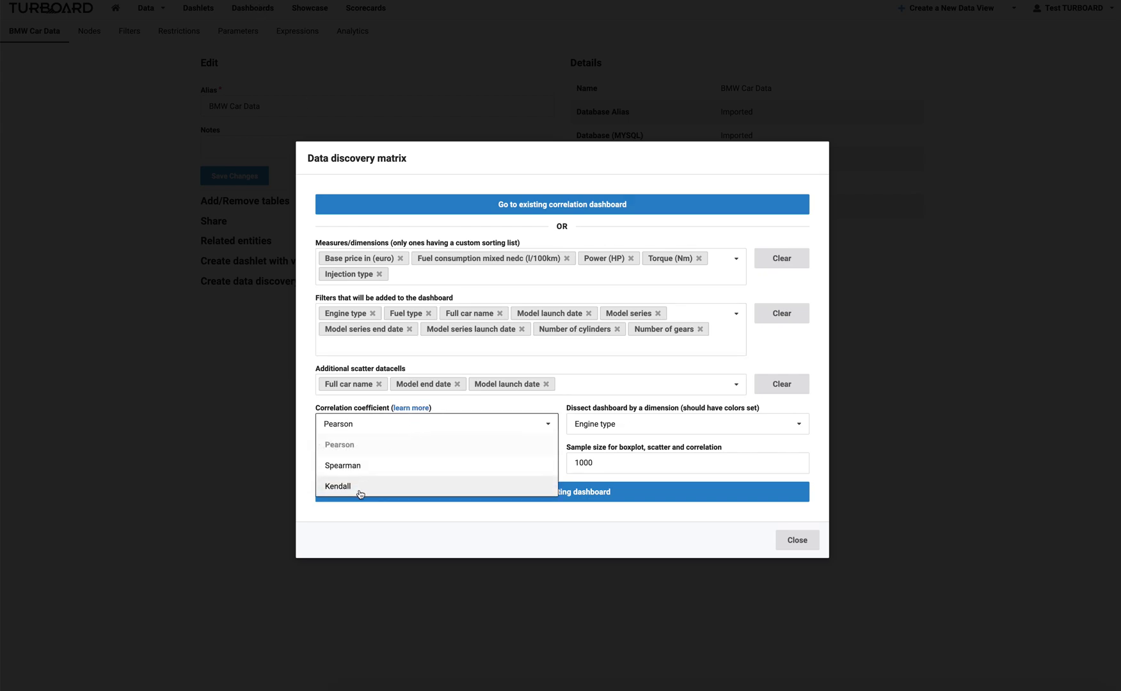
click(346, 409)
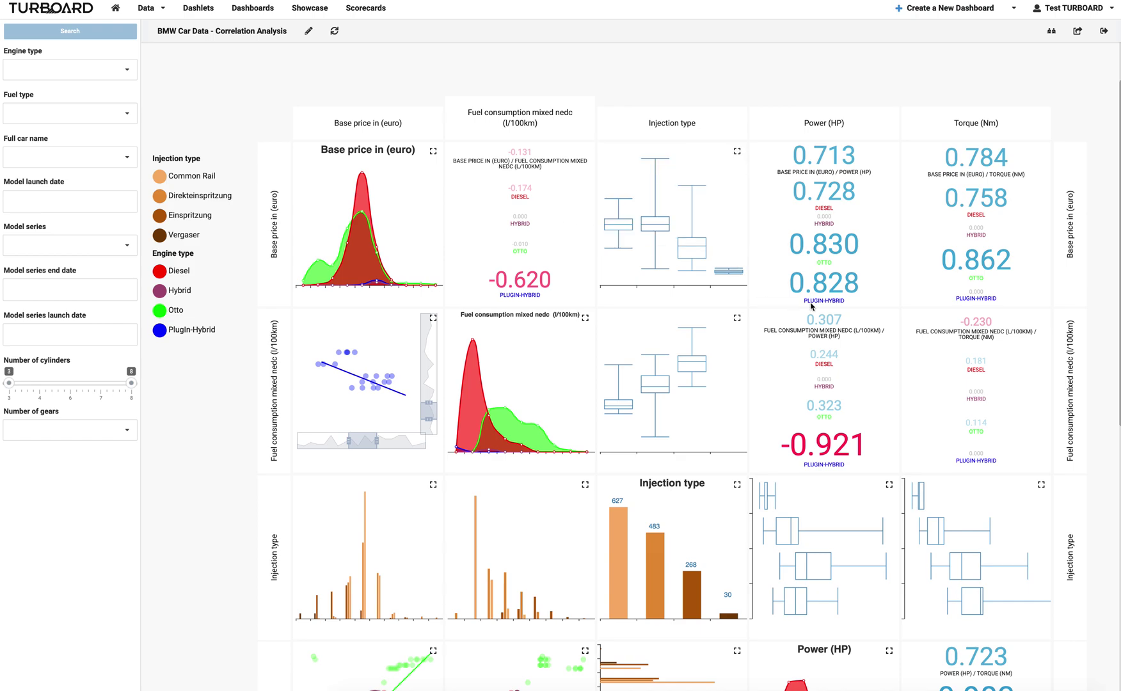
- Scroll down to the Power and Torque rows showing power–torque correlations of 0.723, 0.983 and 0.957
scroll(703, 272, down, 2)
scroll(702, 272, down, 6)
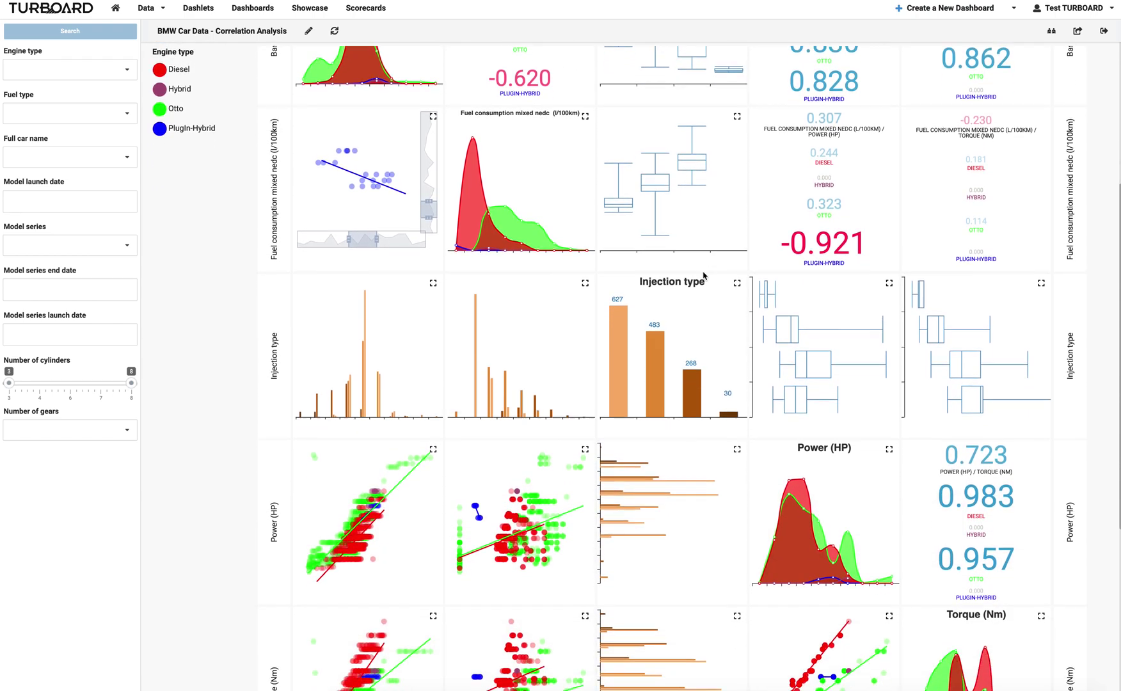
scroll(702, 271, down, 2)
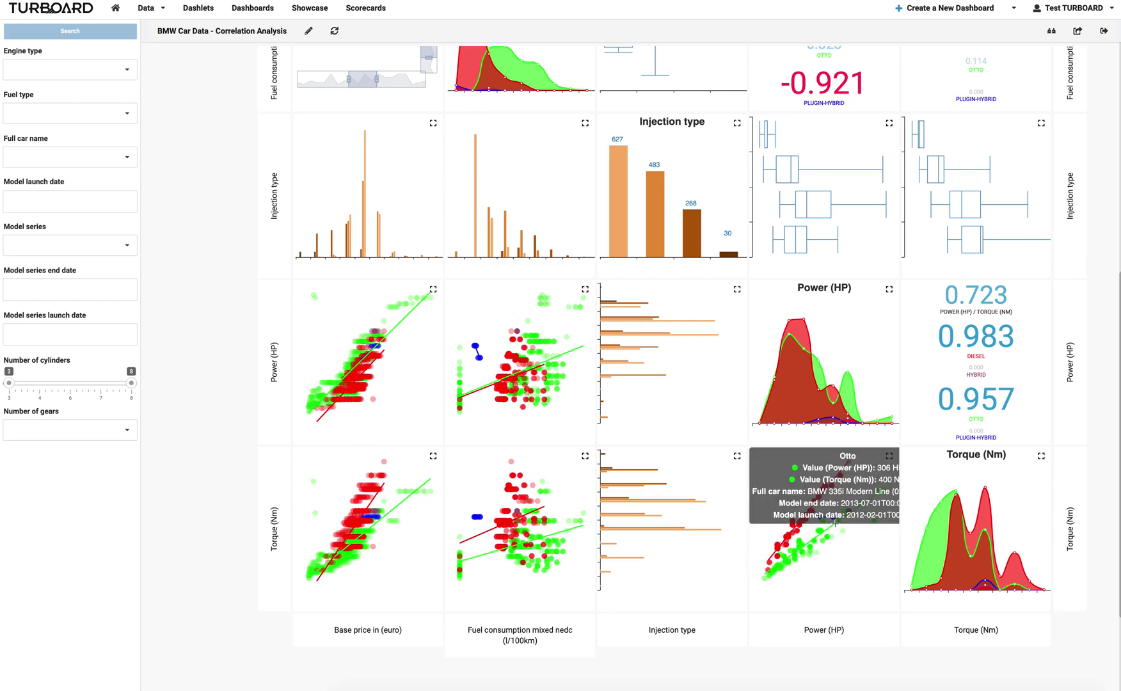
mouse_move(791, 533)
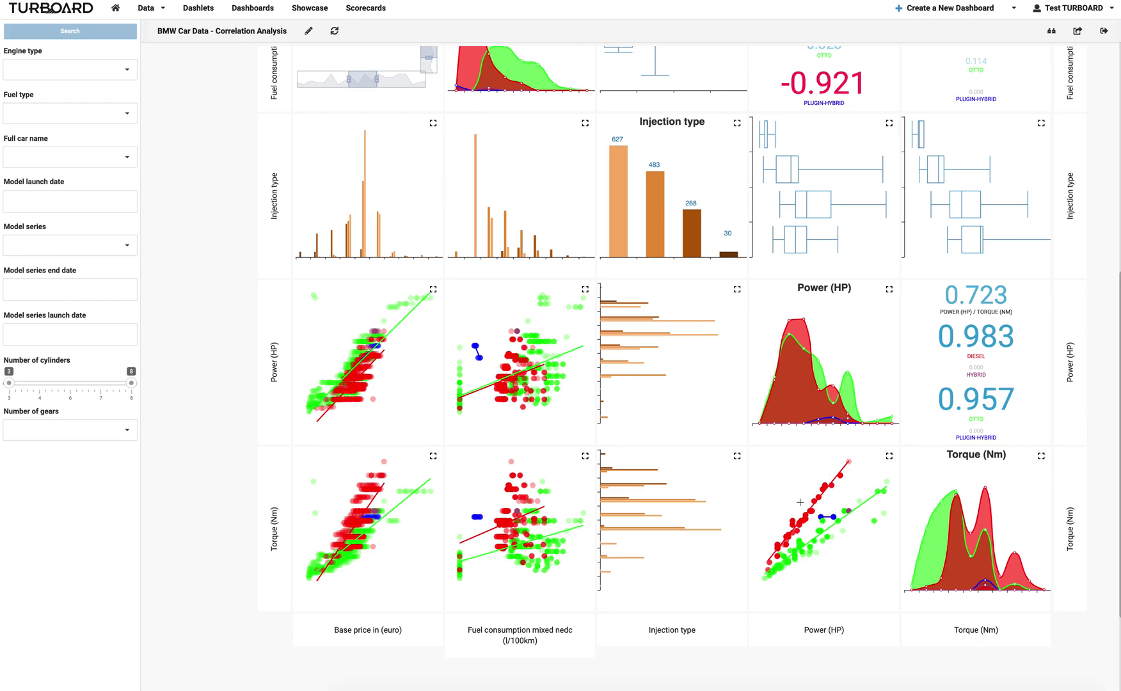
- Scroll the correlation matrix back up toward the column headers and legend
mouse_move(781, 535)
mouse_move(783, 561)
scroll(944, 365, up, 7)
scroll(944, 365, down, 2)
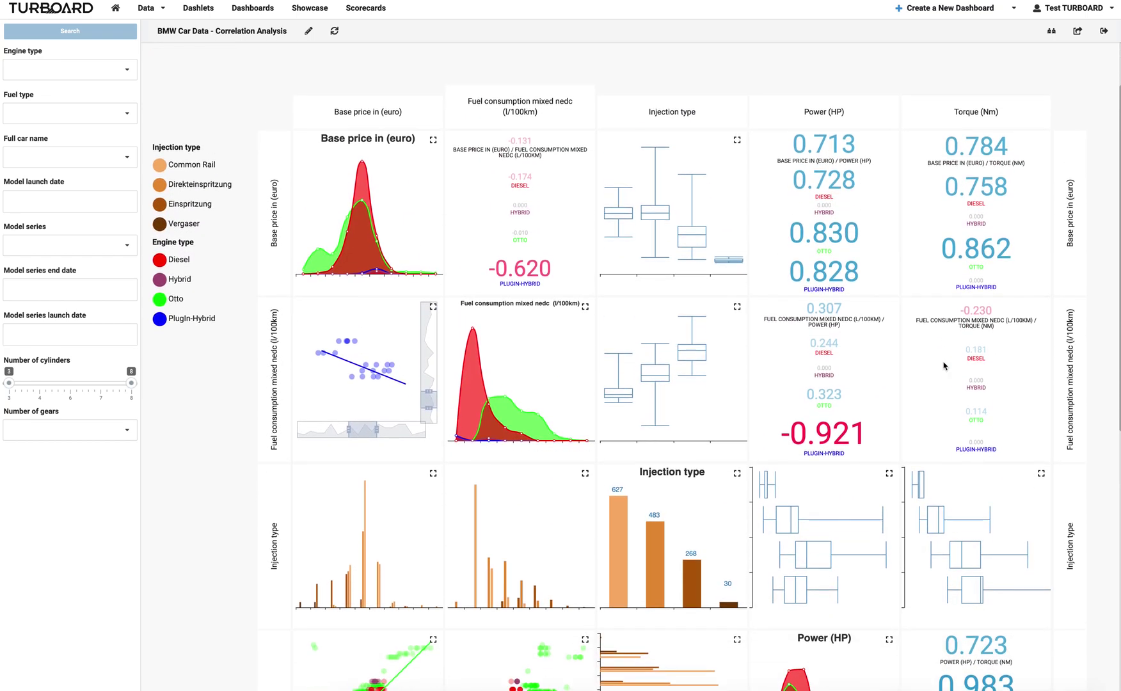